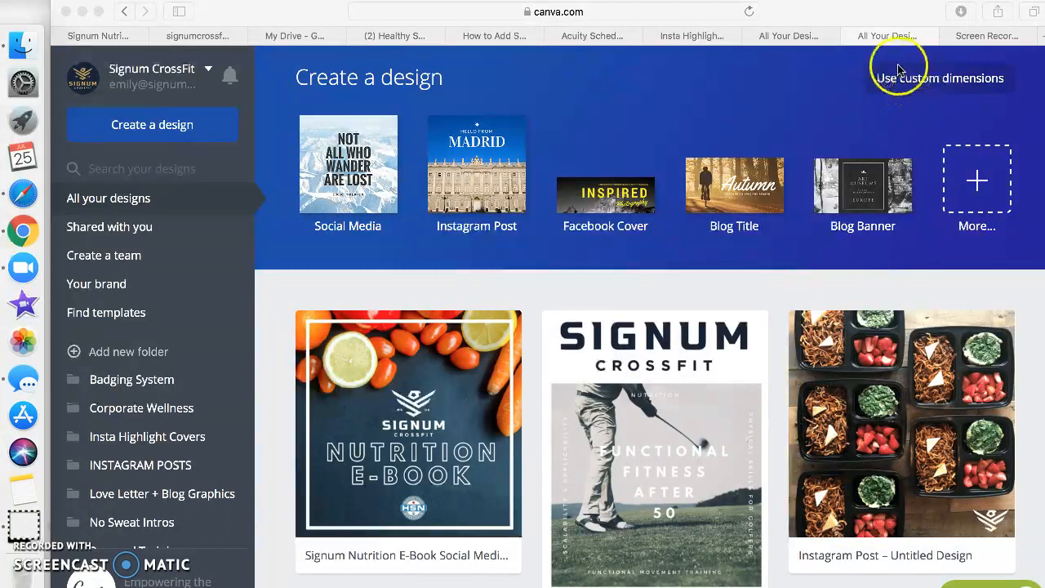
Create a custom-size design of 1080 × 1920 px
{"action": "left_click", "coordinate": [939, 82]}
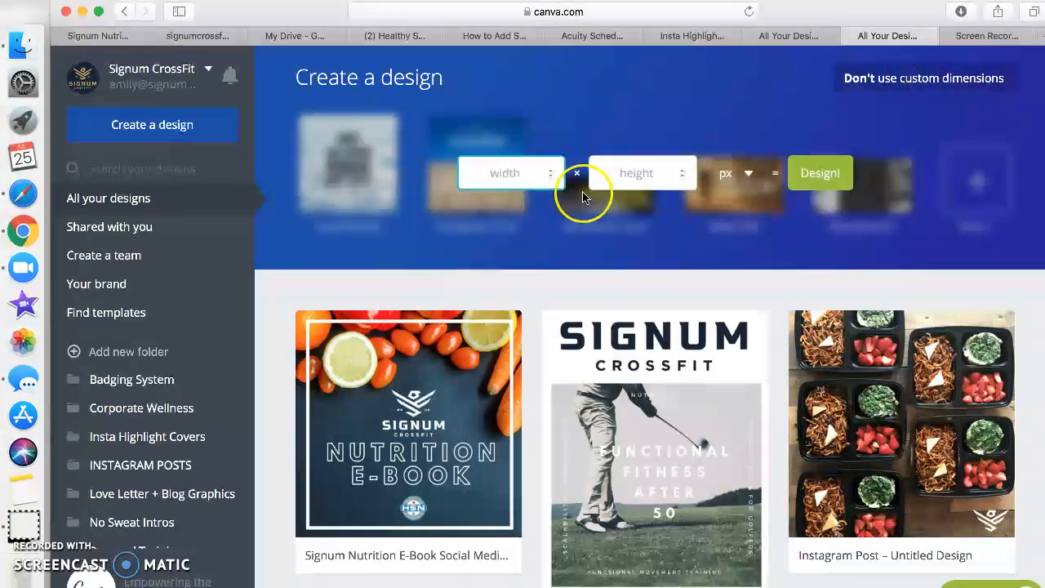
{"action": "left_click", "coordinate": [523, 173]}
{"action": "type", "text": "1080"}
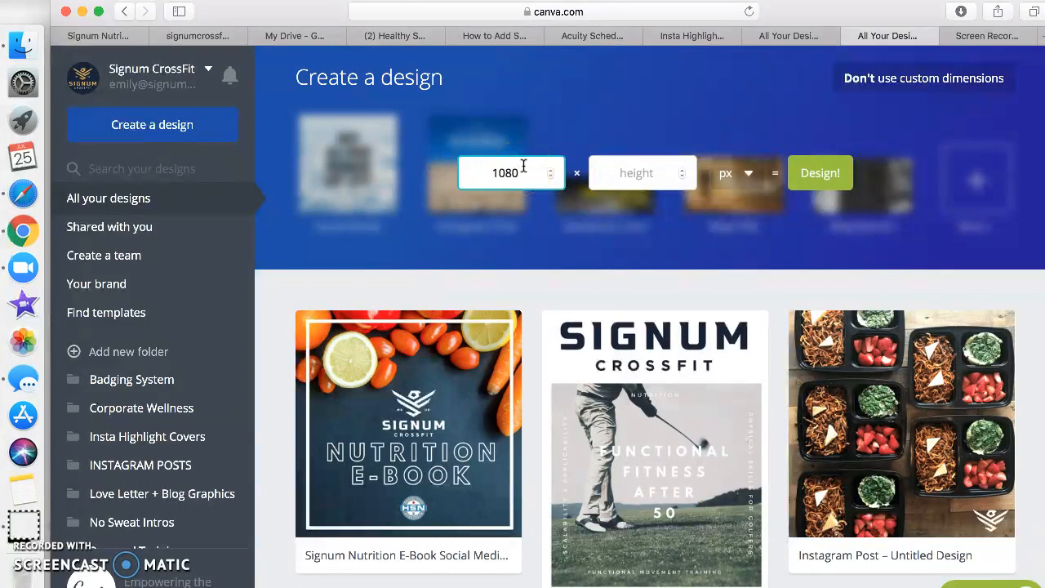
{"action": "key", "text": "Tab"}
{"action": "type", "text": "1920"}
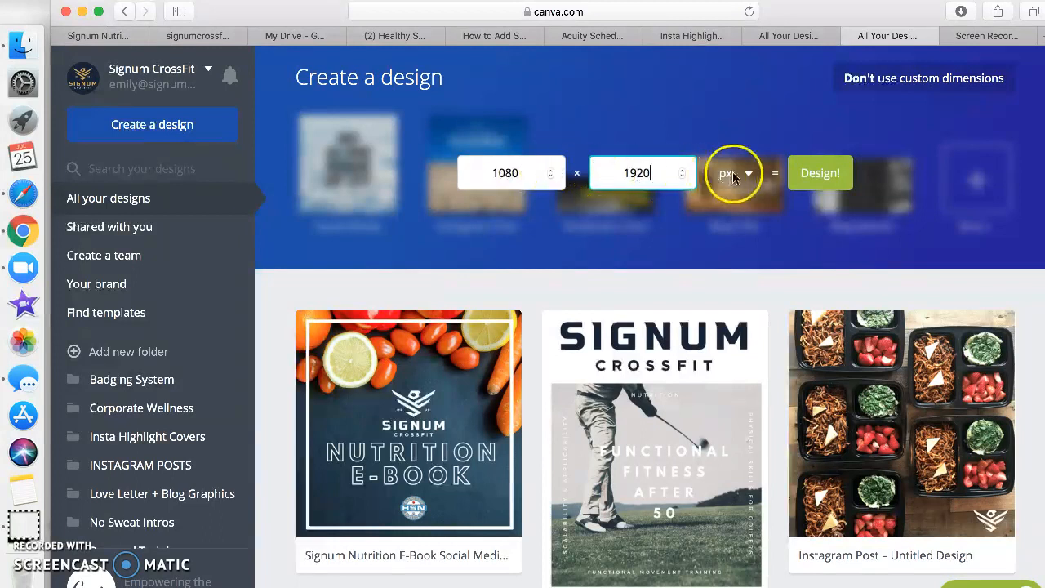
{"action": "left_click", "coordinate": [820, 172]}
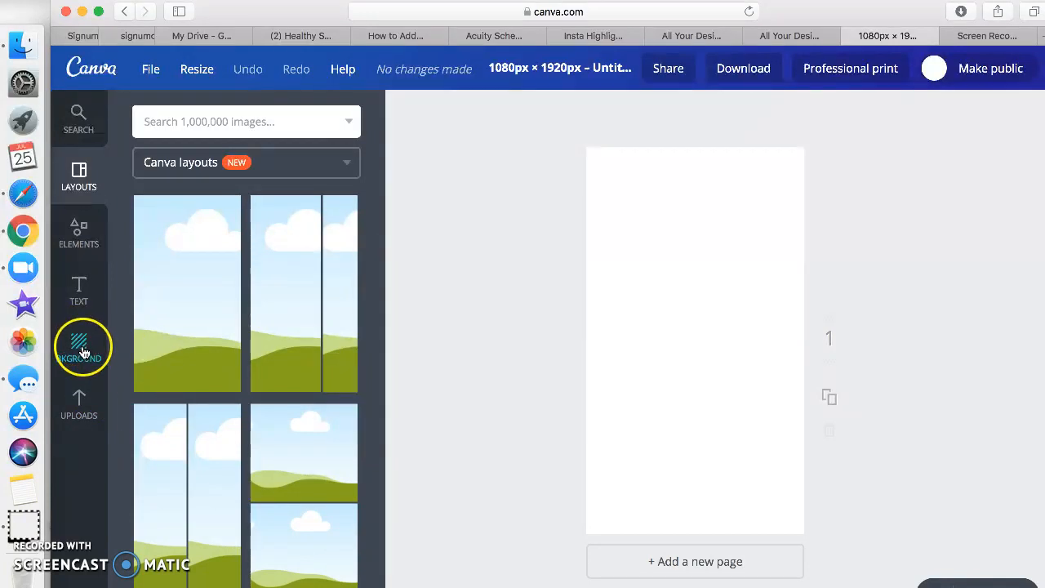
Set the page background to the dark blue Signum Colors swatch
{"action": "left_click", "coordinate": [82, 351]}
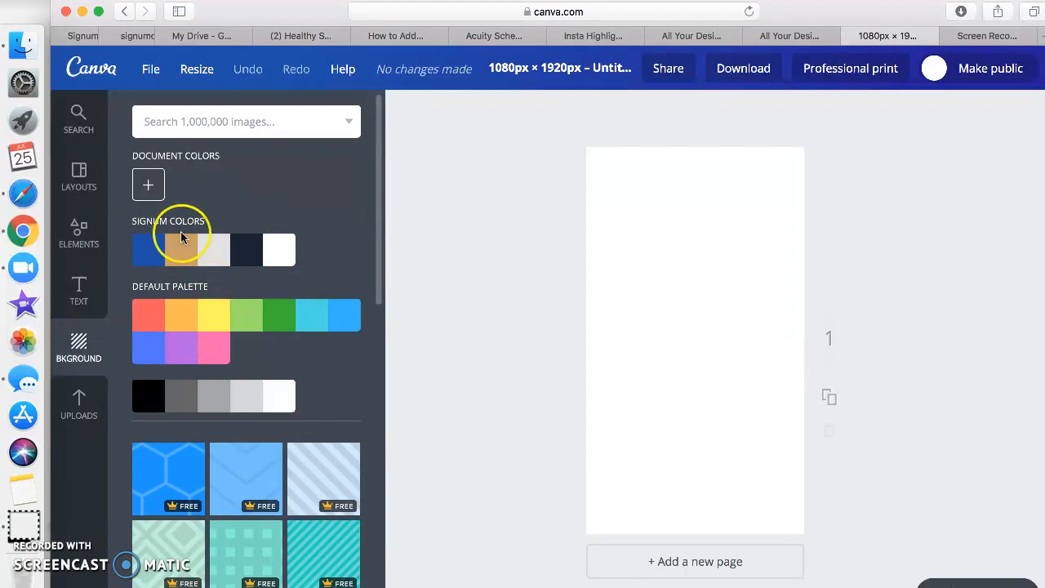
{"action": "left_click", "coordinate": [147, 253]}
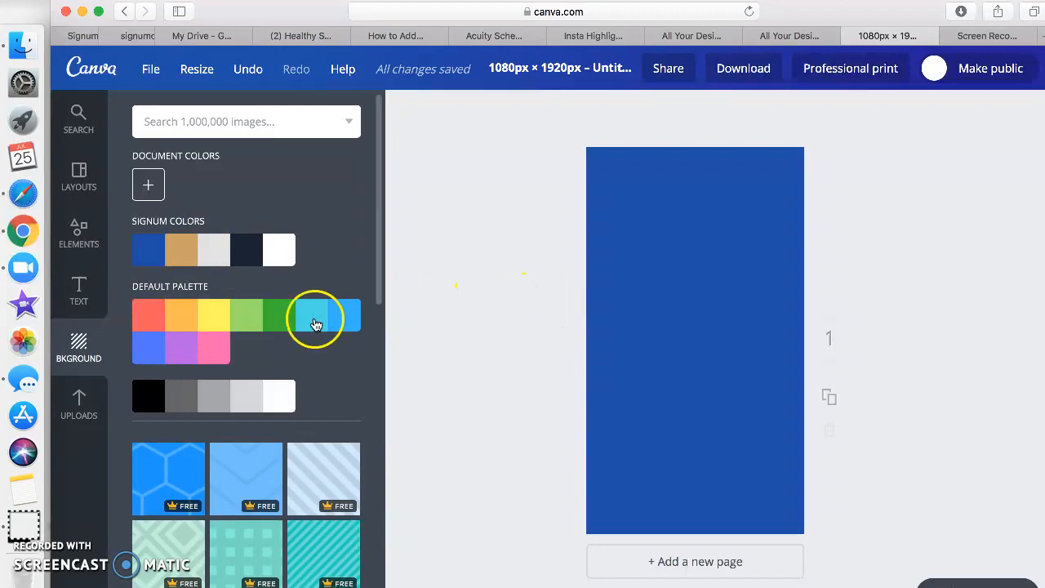
Search the icon collection for 'fork' and add the fork-and-knife icon to the page
{"action": "left_click", "coordinate": [78, 235]}
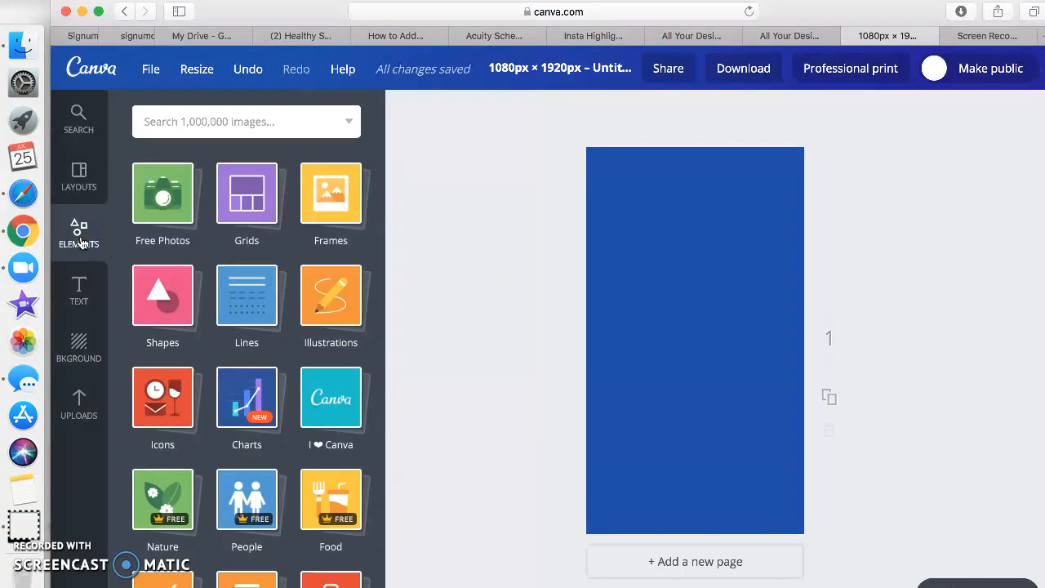
{"action": "left_click", "coordinate": [168, 394]}
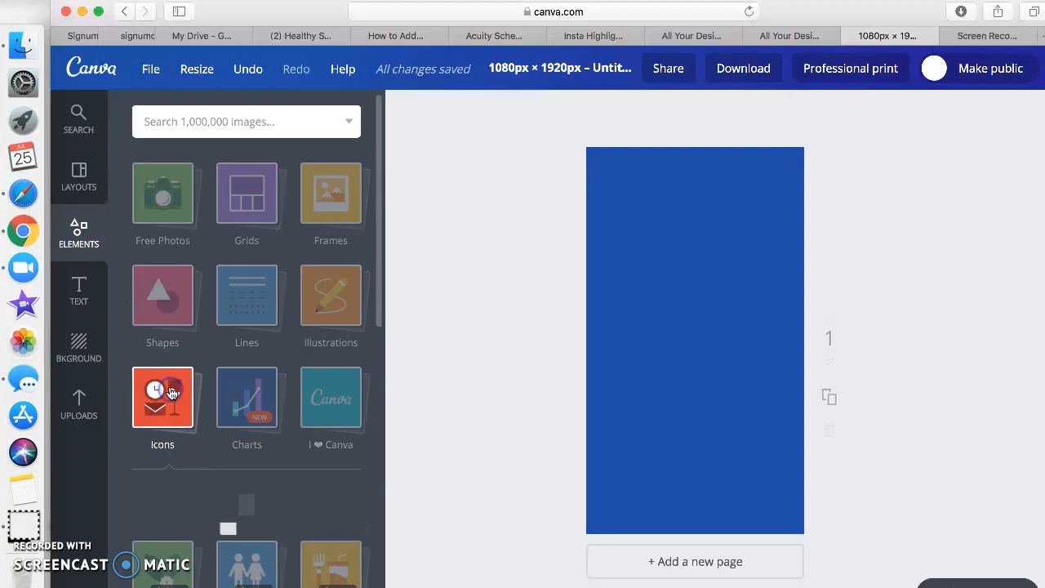
{"action": "left_click", "coordinate": [245, 123]}
{"action": "type", "text": "fork"}
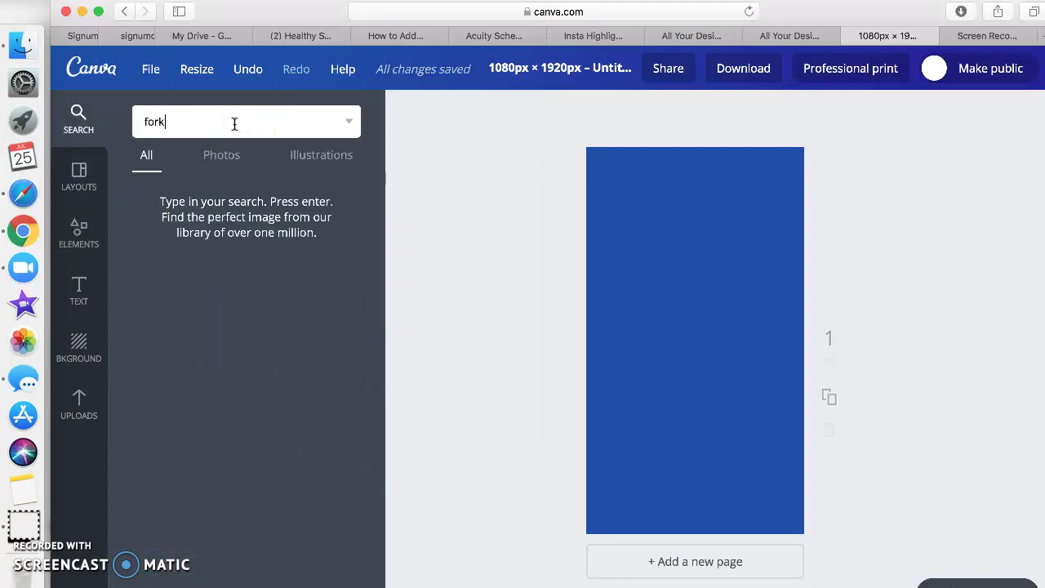
{"action": "key", "text": "Return"}
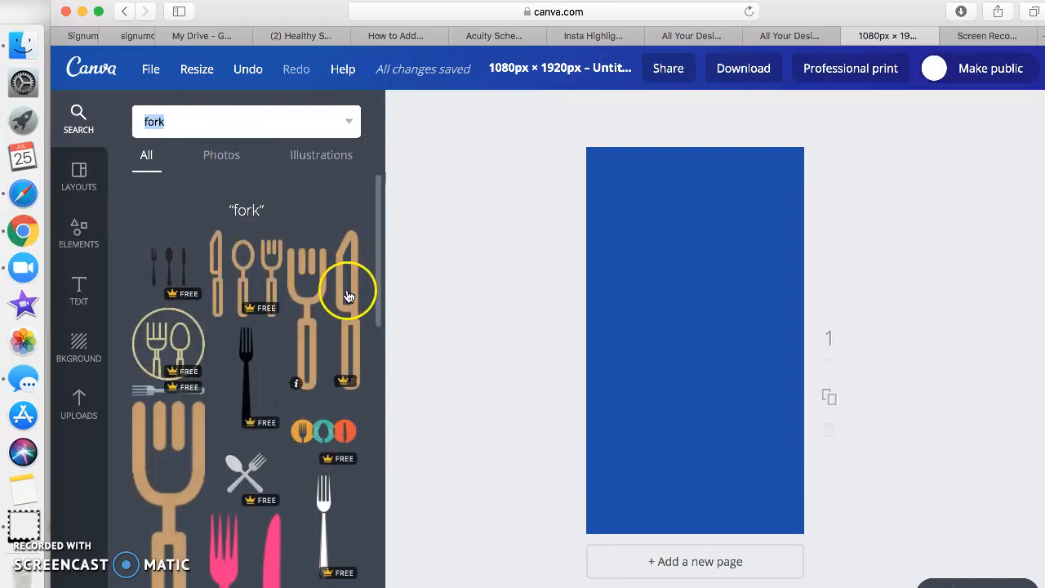
{"action": "left_click", "coordinate": [336, 306]}
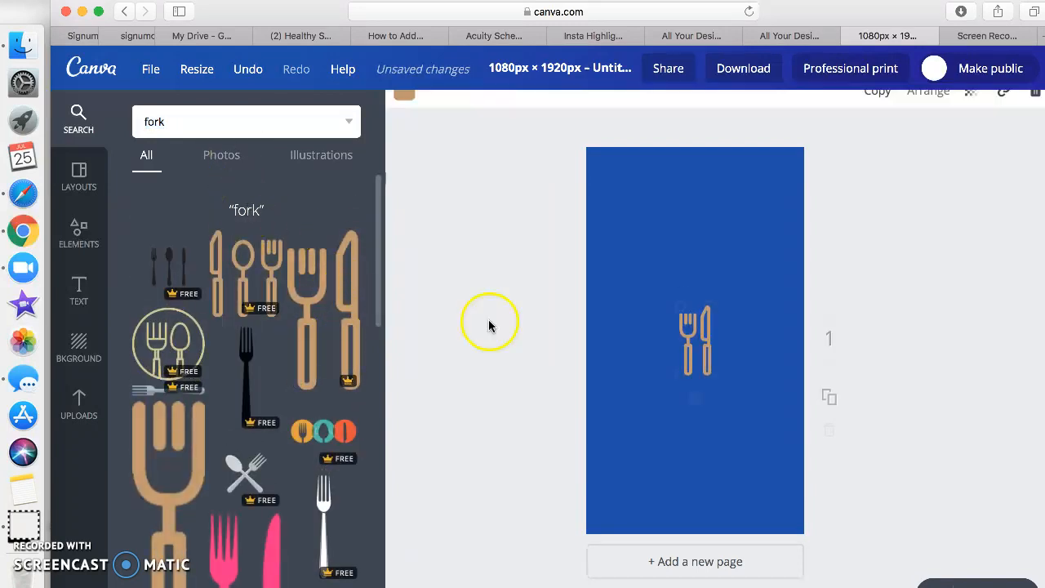
Enlarge the fork-and-knife icon and centre it on the page
{"action": "left_click_drag", "start_coordinate": [709, 306], "coordinate": [738, 241]}
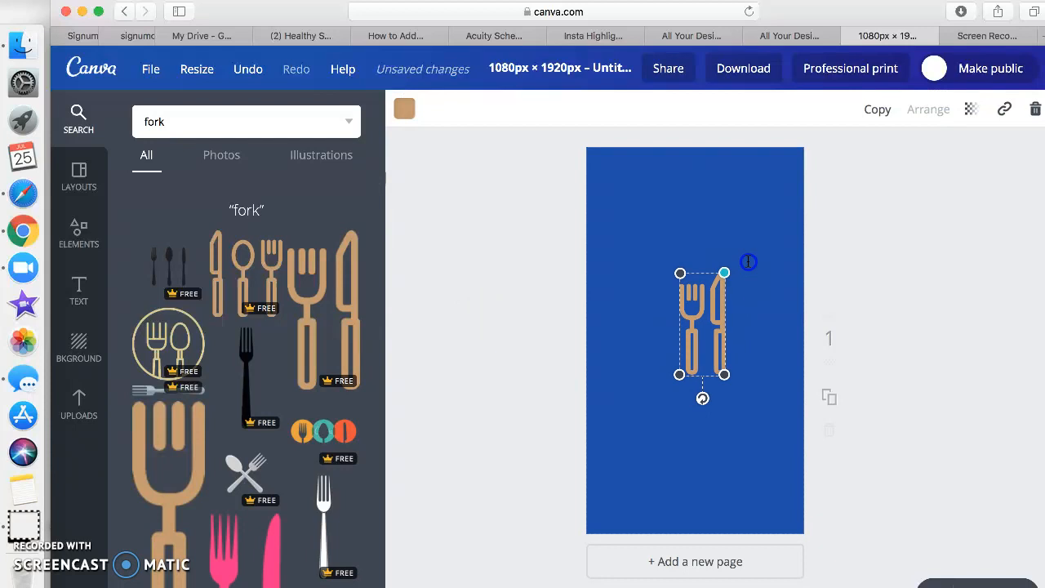
{"action": "left_click_drag", "start_coordinate": [711, 292], "coordinate": [701, 329]}
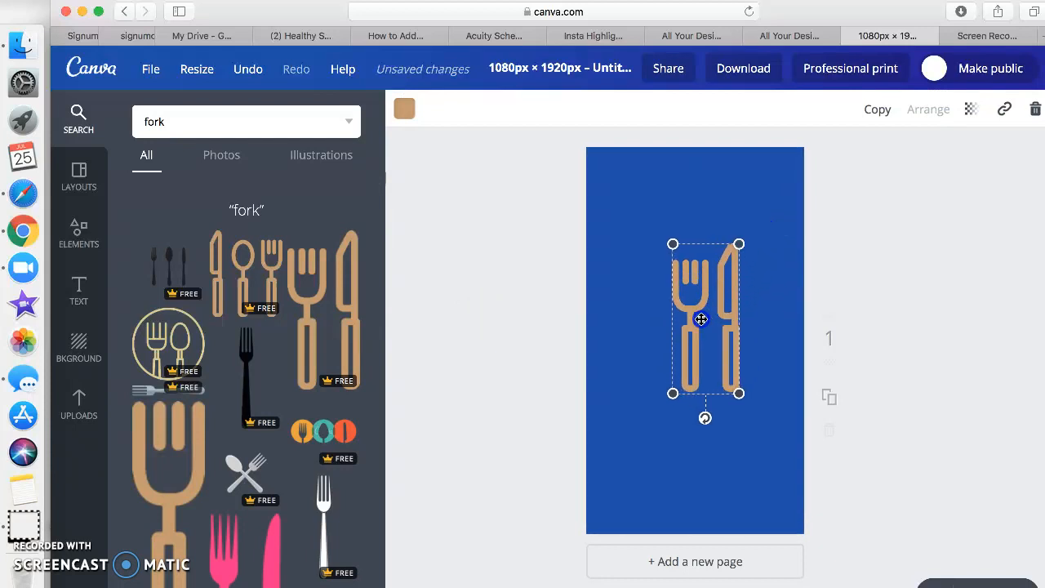
{"action": "left_click_drag", "start_coordinate": [728, 267], "coordinate": [739, 241]}
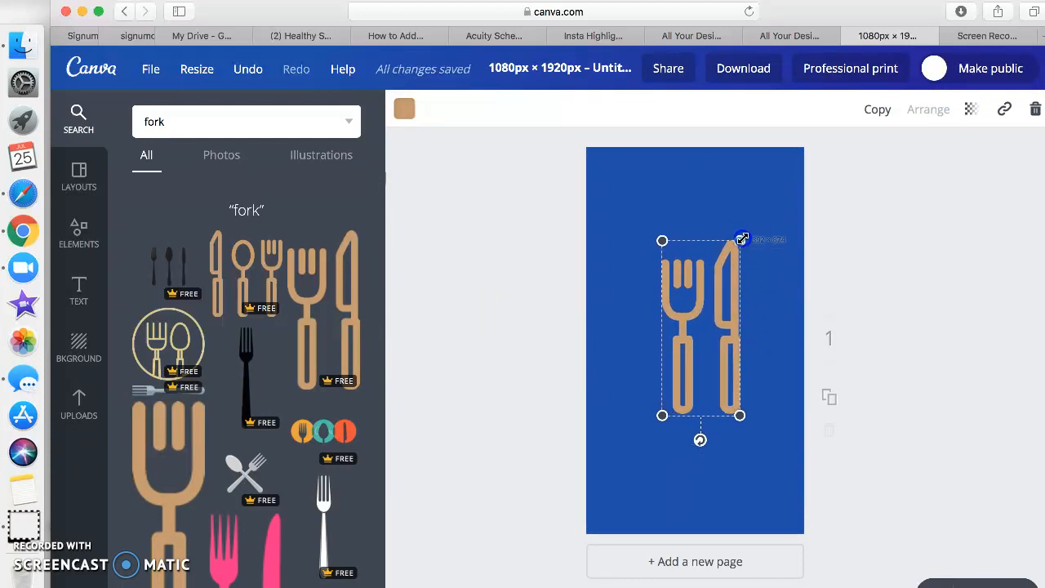
{"action": "left_click_drag", "start_coordinate": [700, 318], "coordinate": [695, 321]}
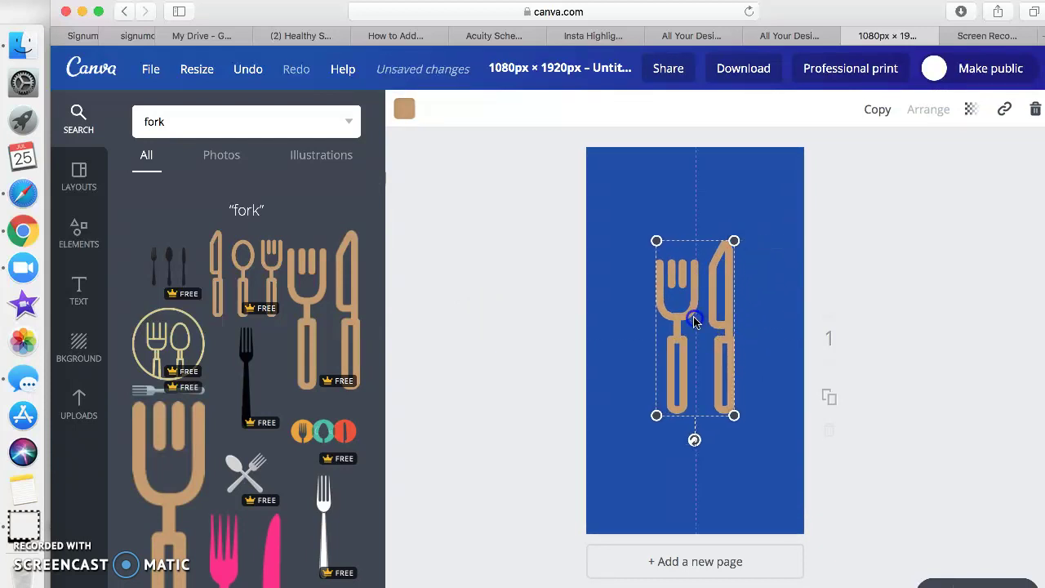
Recolour the fork-and-knife icon white
{"action": "left_click", "coordinate": [405, 112]}
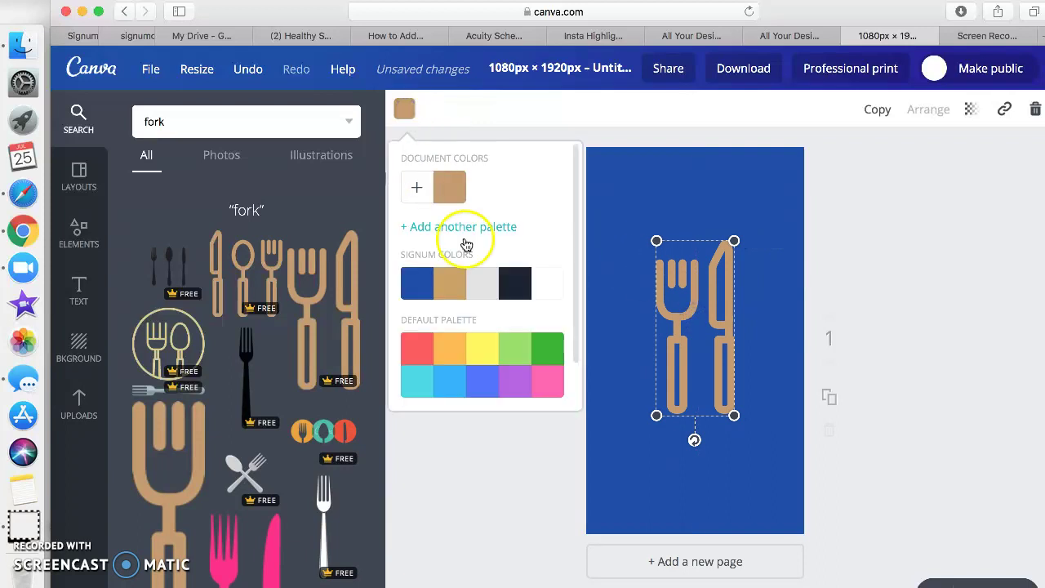
{"action": "left_click", "coordinate": [547, 282]}
{"action": "left_click", "coordinate": [512, 445]}
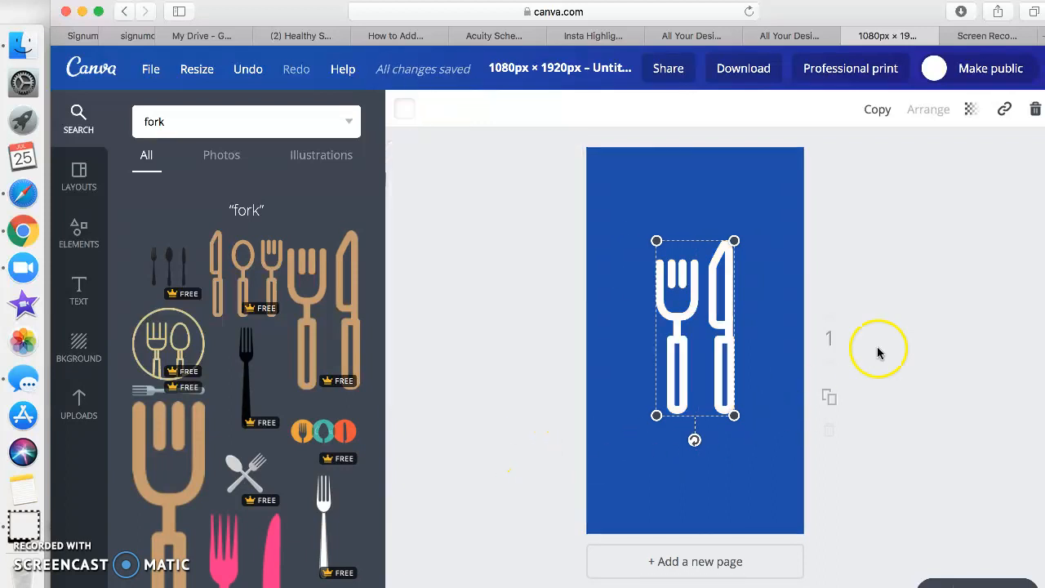
{"action": "left_click", "coordinate": [898, 328]}
{"action": "scroll", "coordinate": [897, 328], "scroll_direction": "down", "scroll_amount": 2}
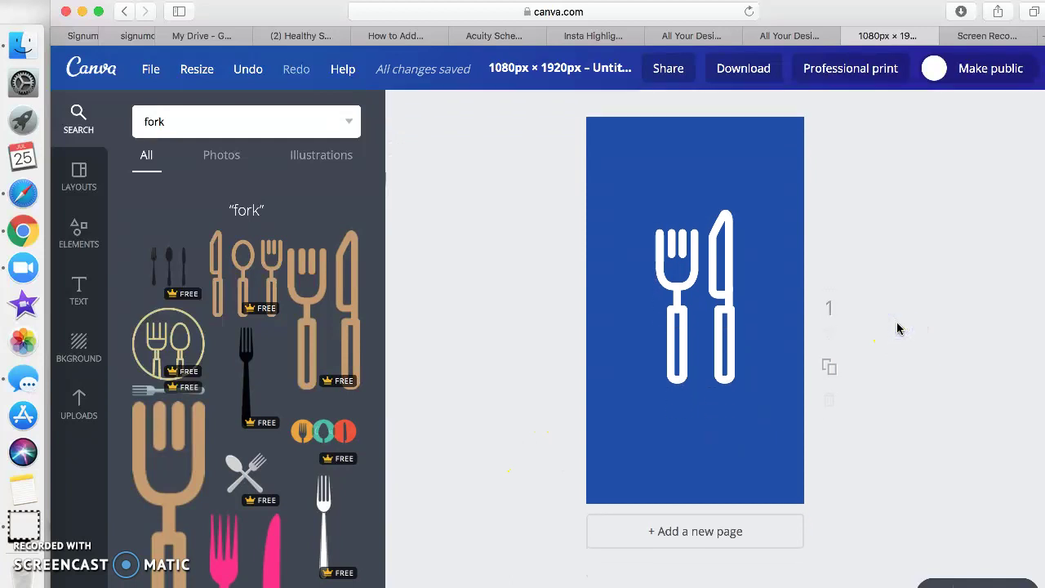
Duplicate page 1 and remove the copied fork icon from page 2
{"action": "left_click", "coordinate": [831, 375]}
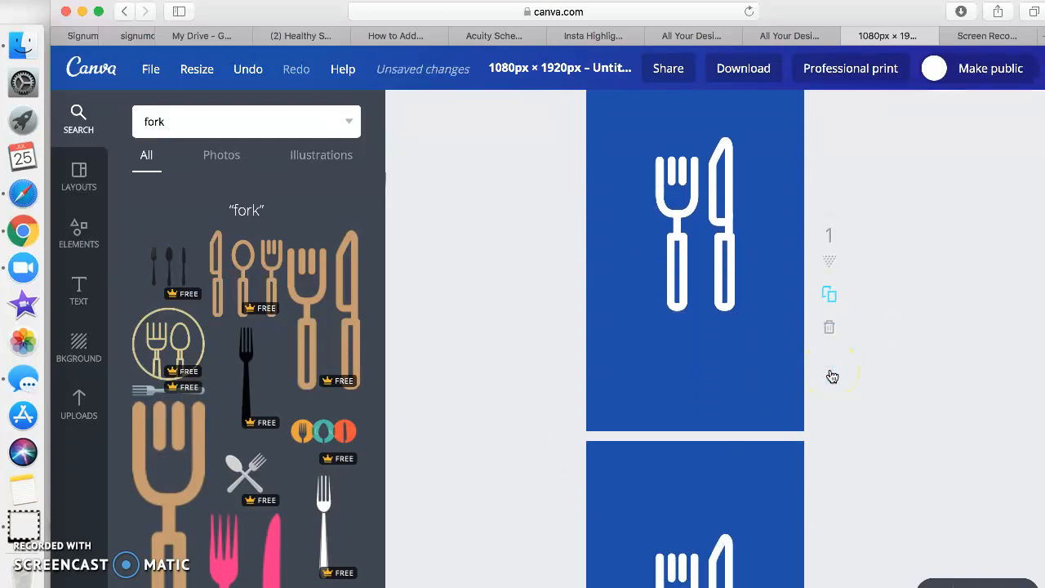
{"action": "left_click", "coordinate": [730, 339]}
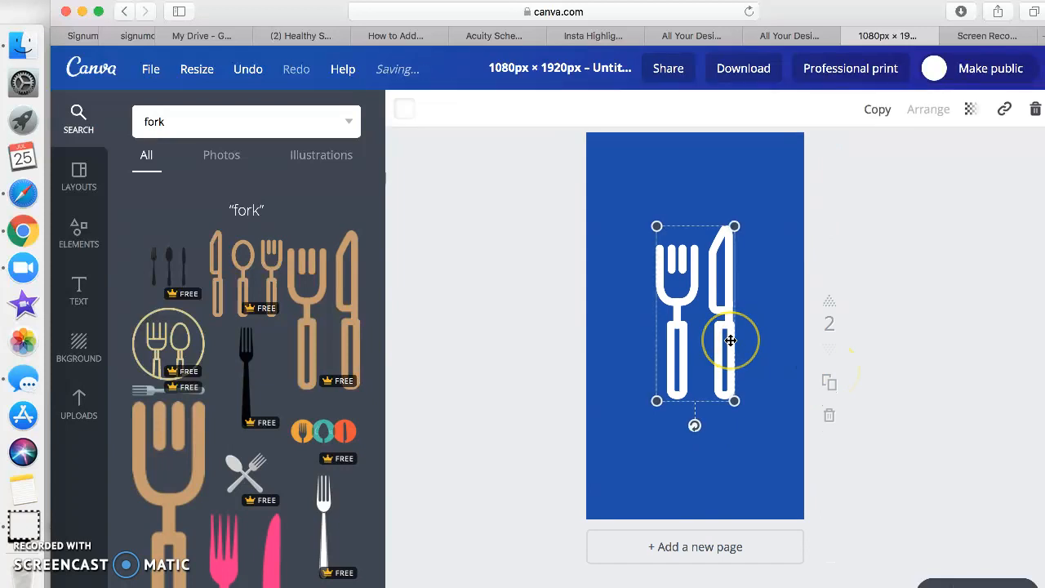
{"action": "key", "text": "Delete"}
Search 'dumbell', add the tan dumbbell to page 2, then enlarge and centre it
{"action": "left_click", "coordinate": [222, 126]}
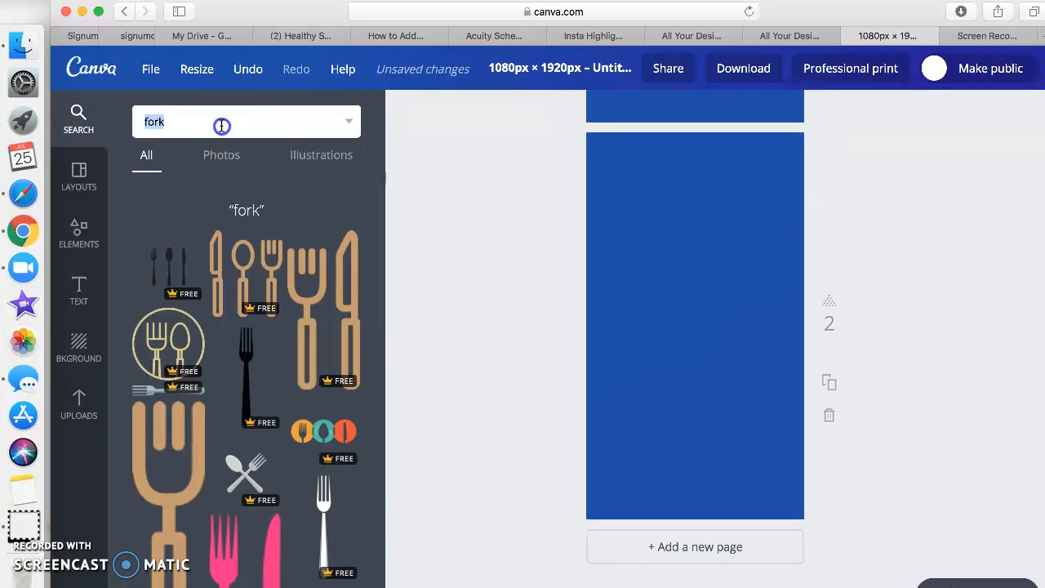
{"action": "key", "text": "BackSpace"}
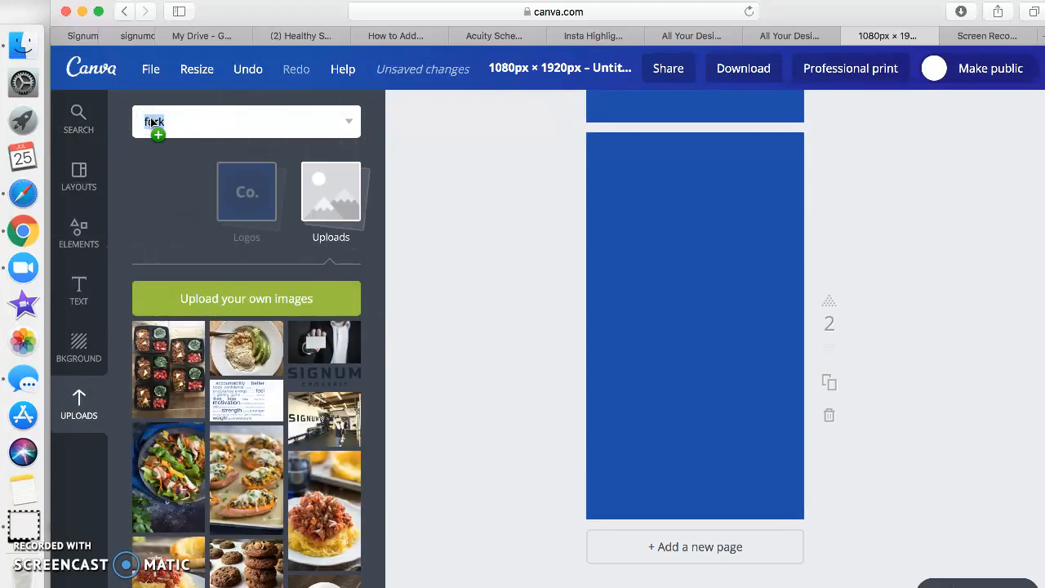
{"action": "type", "text": "dumbell"}
{"action": "key", "text": "Return"}
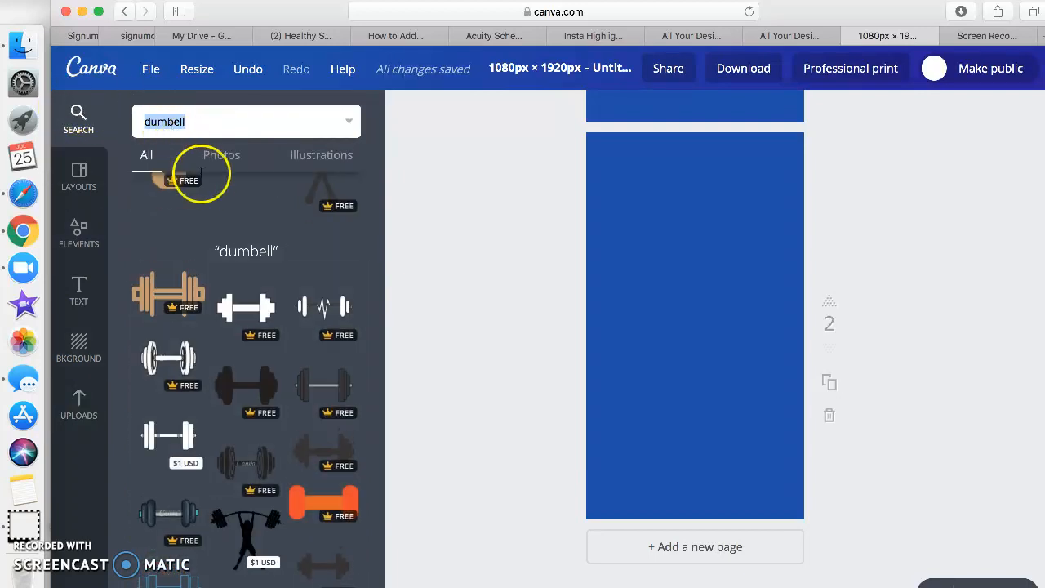
{"action": "left_click", "coordinate": [175, 292]}
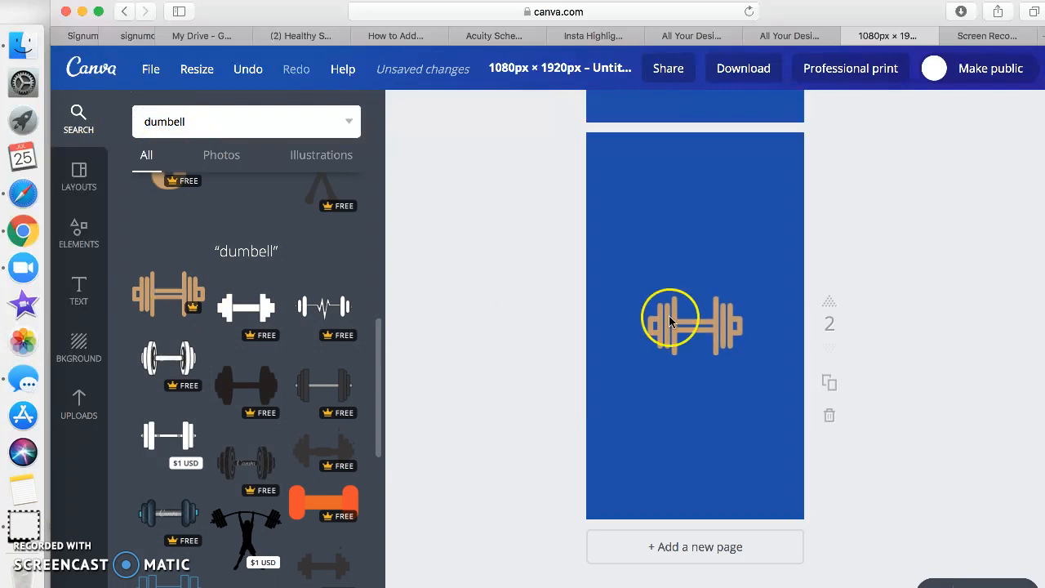
{"action": "left_click_drag", "start_coordinate": [740, 296], "coordinate": [776, 275]}
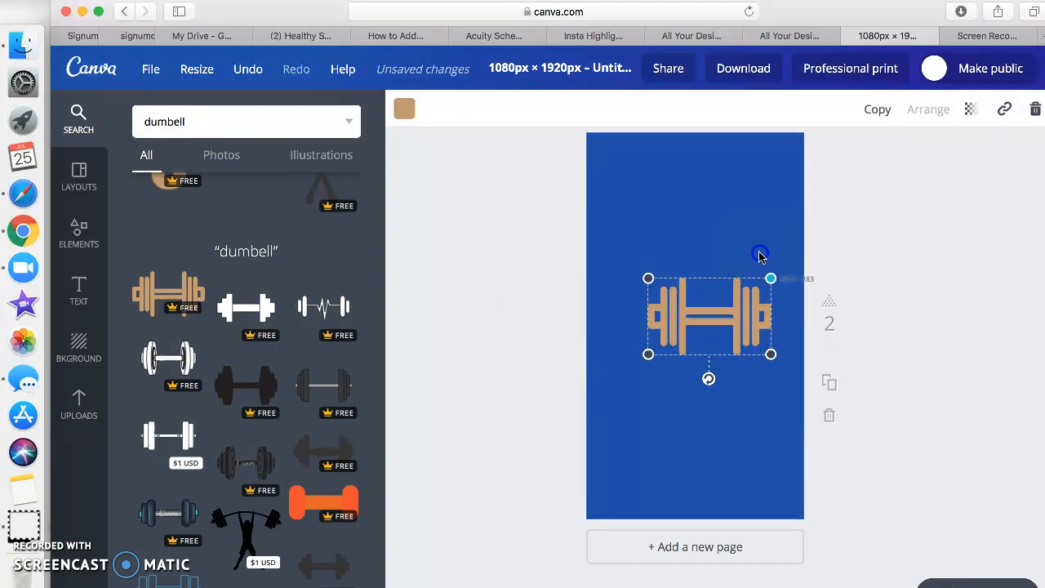
{"action": "left_click_drag", "start_coordinate": [748, 317], "coordinate": [728, 318]}
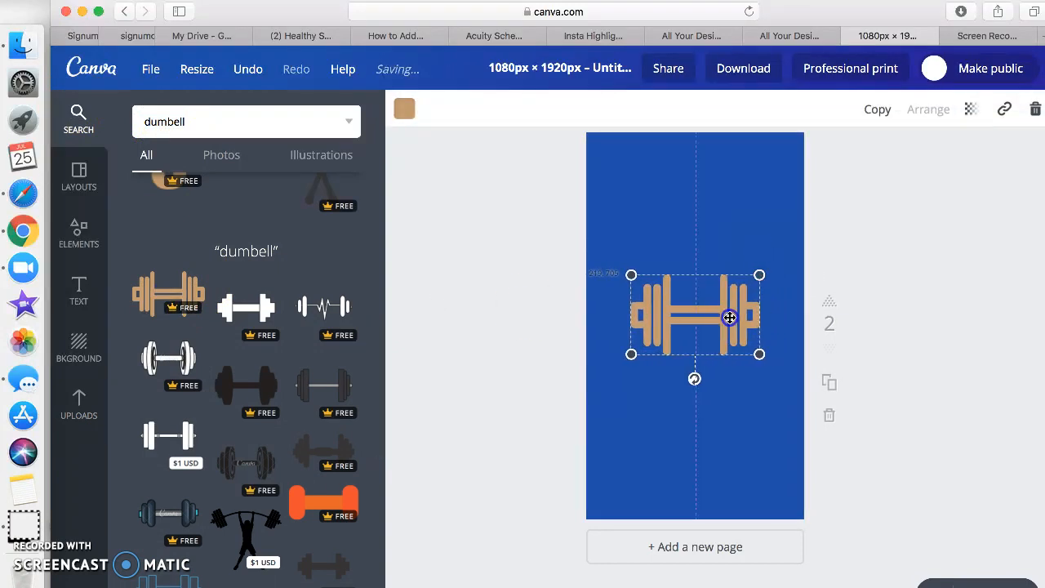
Recolour the dumbbell white and duplicate page 2 as page 3
{"action": "left_click", "coordinate": [404, 108]}
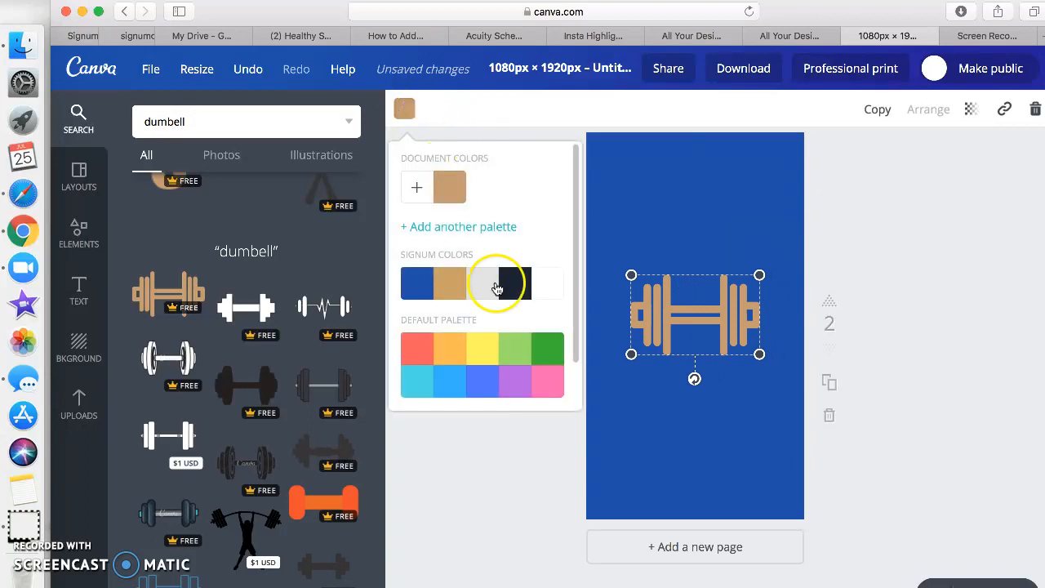
{"action": "left_click", "coordinate": [547, 283]}
{"action": "left_click", "coordinate": [938, 349]}
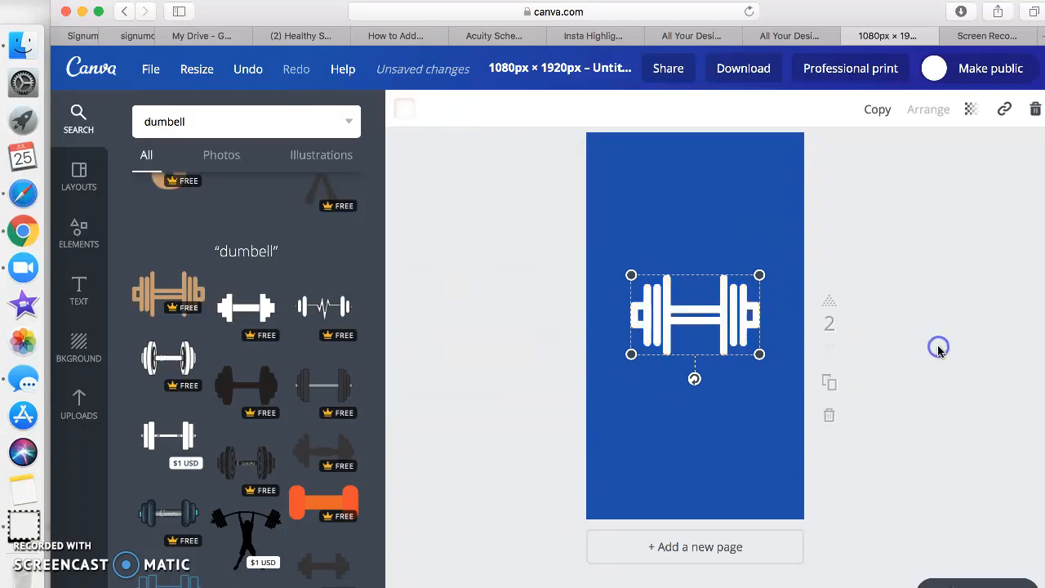
{"action": "left_click", "coordinate": [836, 384]}
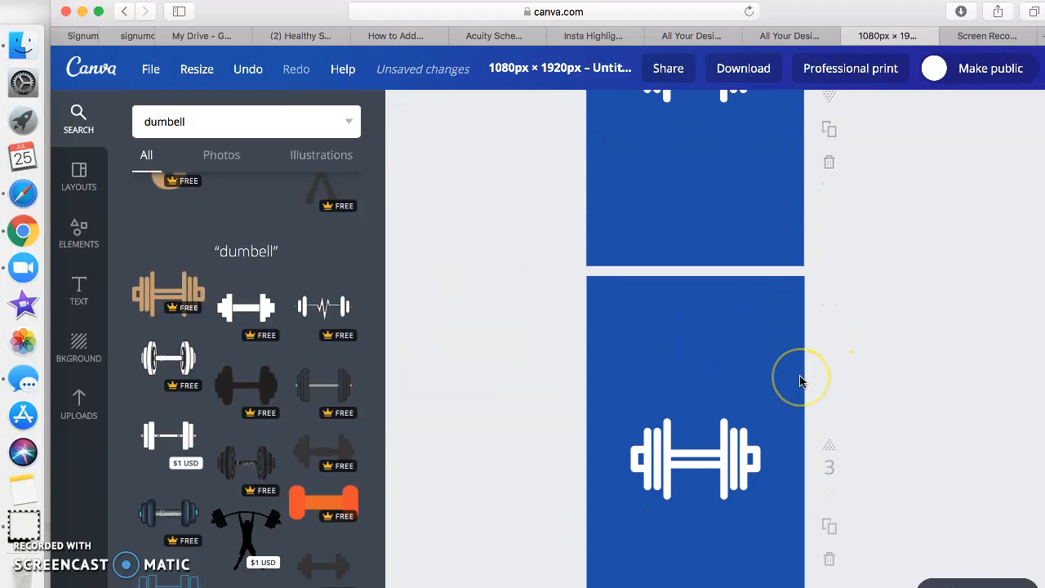
Delete the dumbbell from page 3, search 'success' and add the flag-waving figure
{"action": "left_click", "coordinate": [734, 359]}
{"action": "key", "text": "Delete"}
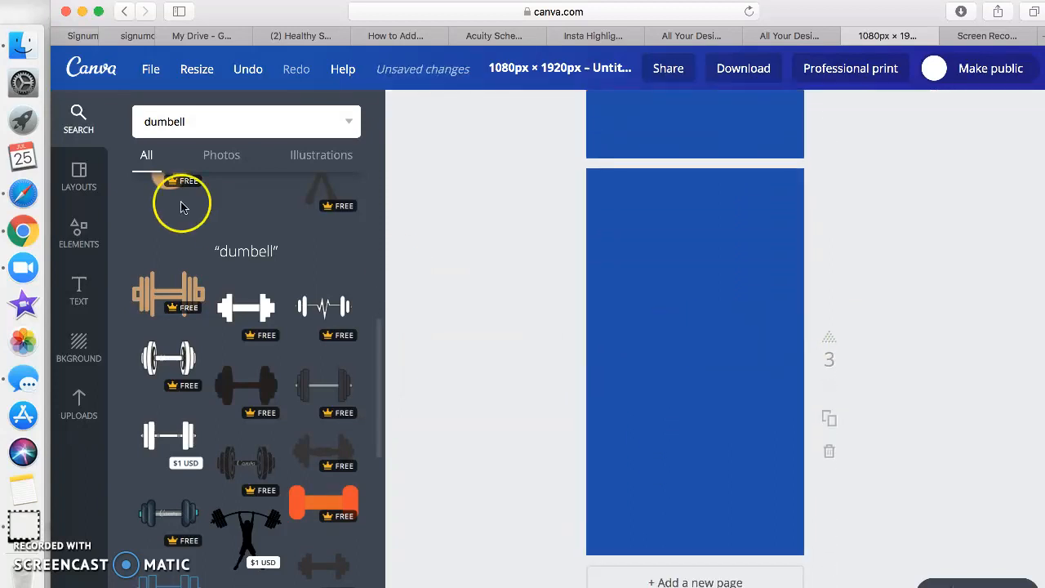
{"action": "double_click", "coordinate": [200, 122]}
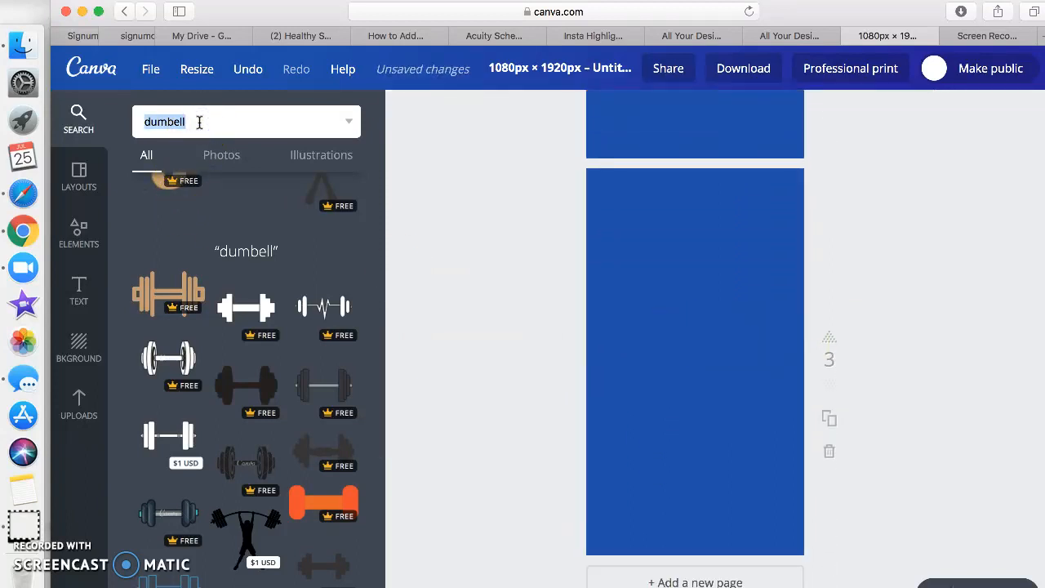
{"action": "type", "text": "success"}
{"action": "key", "text": "Return"}
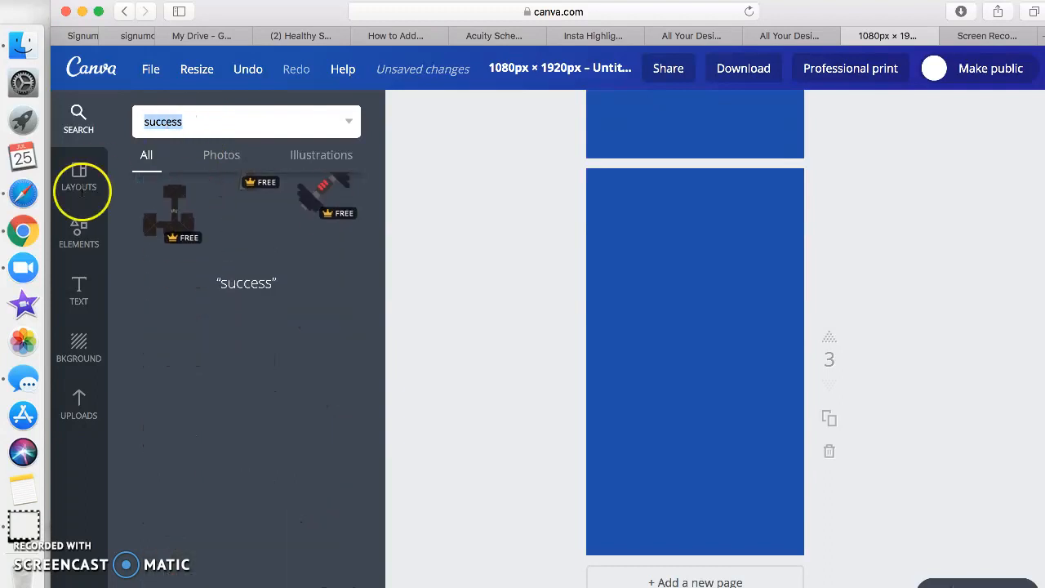
{"action": "scroll", "coordinate": [267, 441], "scroll_direction": "down", "scroll_amount": 5}
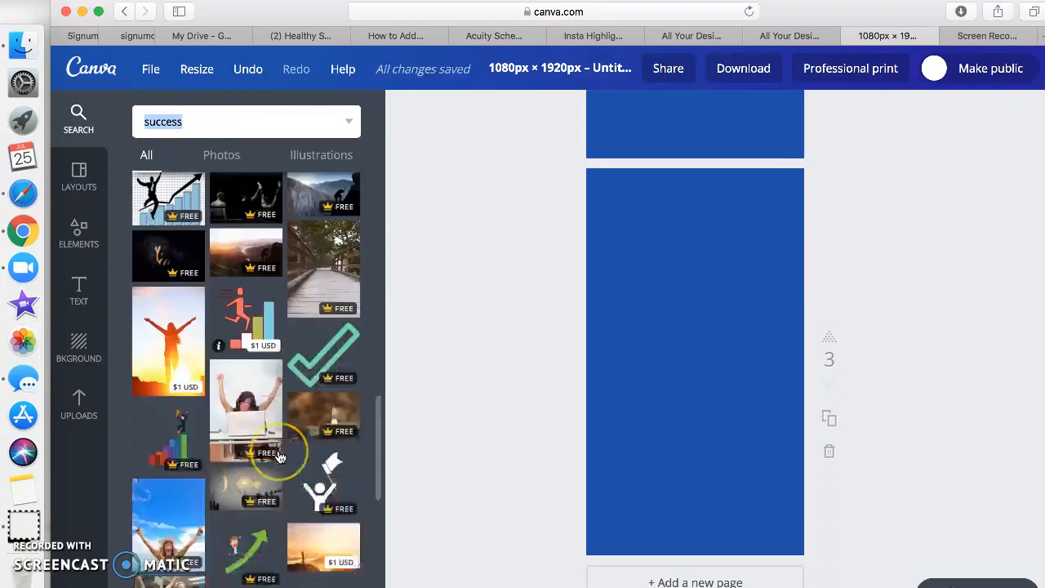
{"action": "scroll", "coordinate": [280, 456], "scroll_direction": "up", "scroll_amount": 1}
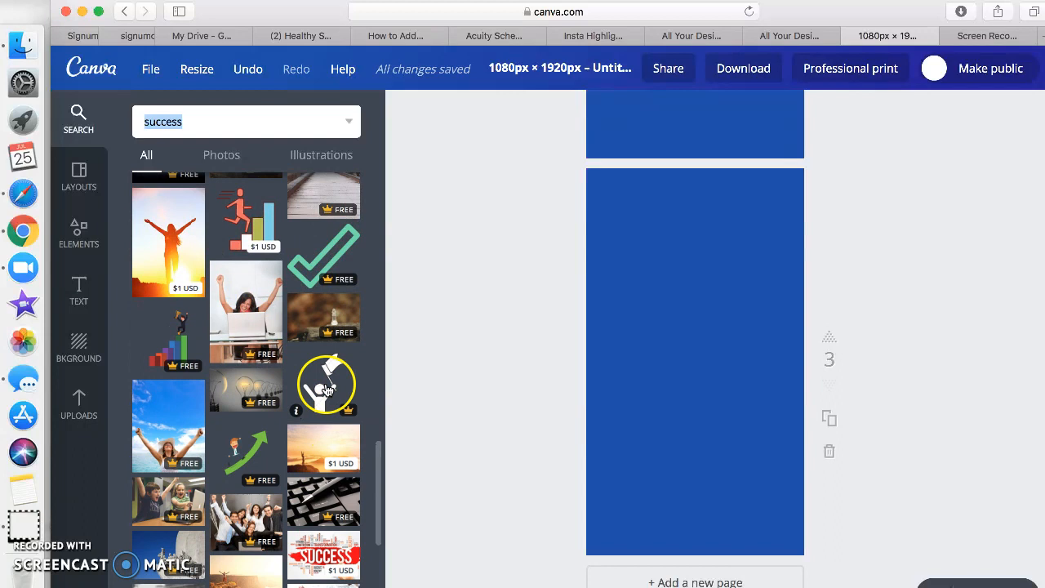
{"action": "left_click", "coordinate": [323, 384]}
Recolour the flag-waving figure white, then enlarge and centre it on the page
{"action": "left_click", "coordinate": [695, 331]}
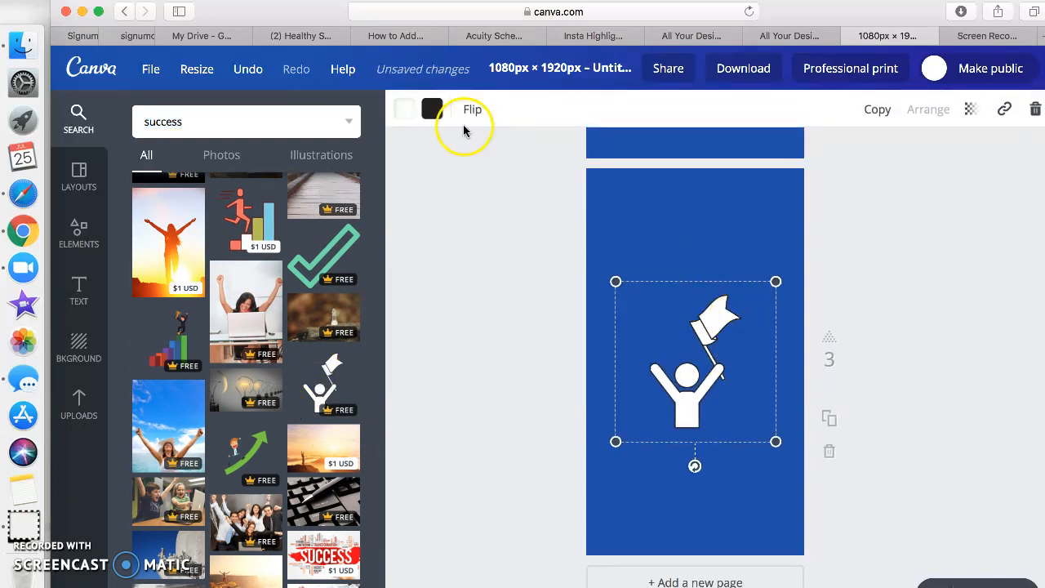
{"action": "left_click", "coordinate": [431, 107]}
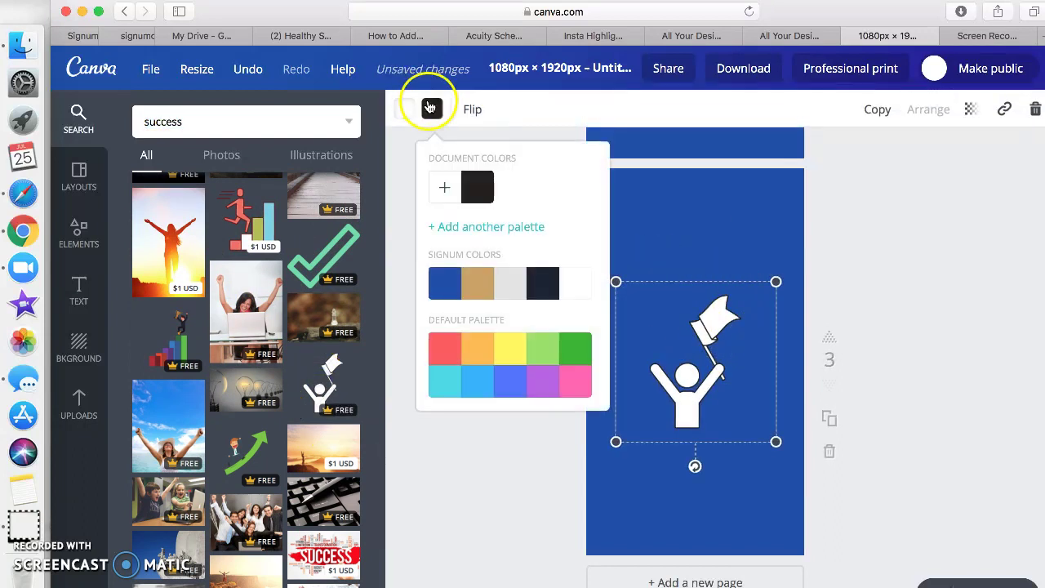
{"action": "left_click", "coordinate": [571, 282]}
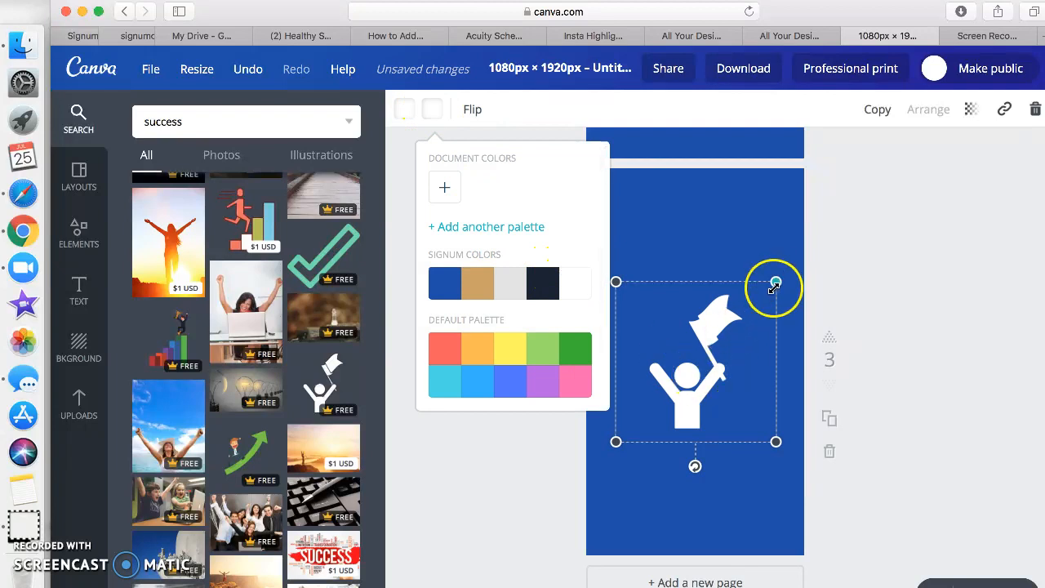
{"action": "left_click_drag", "start_coordinate": [775, 282], "coordinate": [796, 260]}
{"action": "left_click_drag", "start_coordinate": [723, 343], "coordinate": [713, 343]}
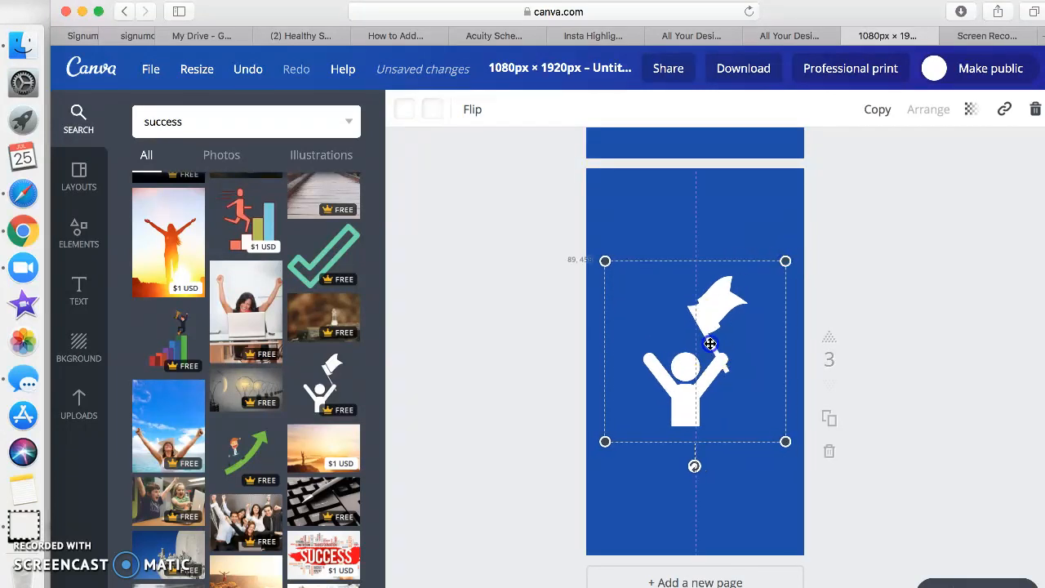
{"action": "left_click", "coordinate": [850, 305]}
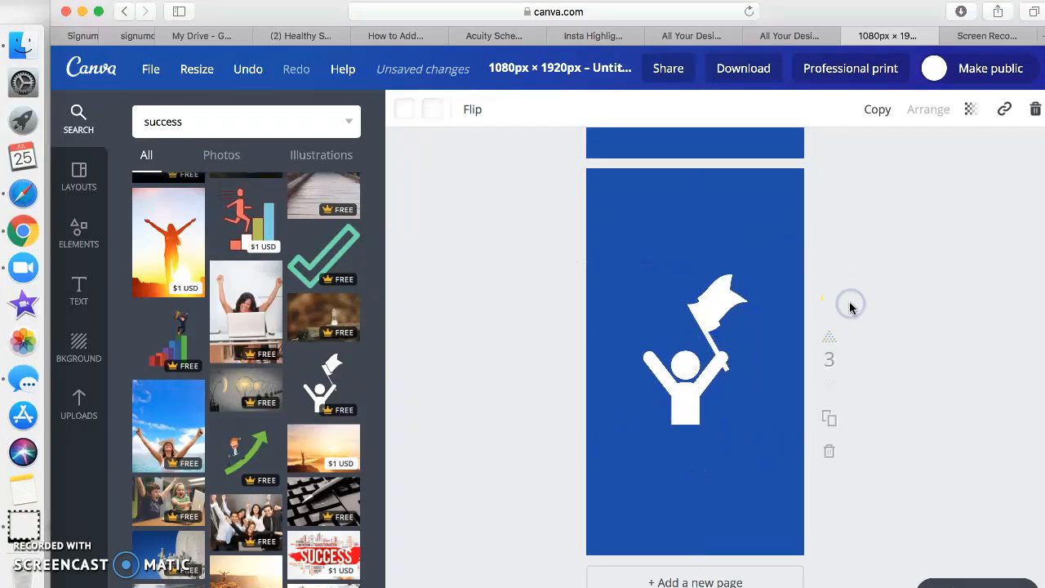
{"action": "scroll", "coordinate": [851, 308], "scroll_direction": "up", "scroll_amount": 5}
{"action": "scroll", "coordinate": [851, 308], "scroll_direction": "up", "scroll_amount": 4}
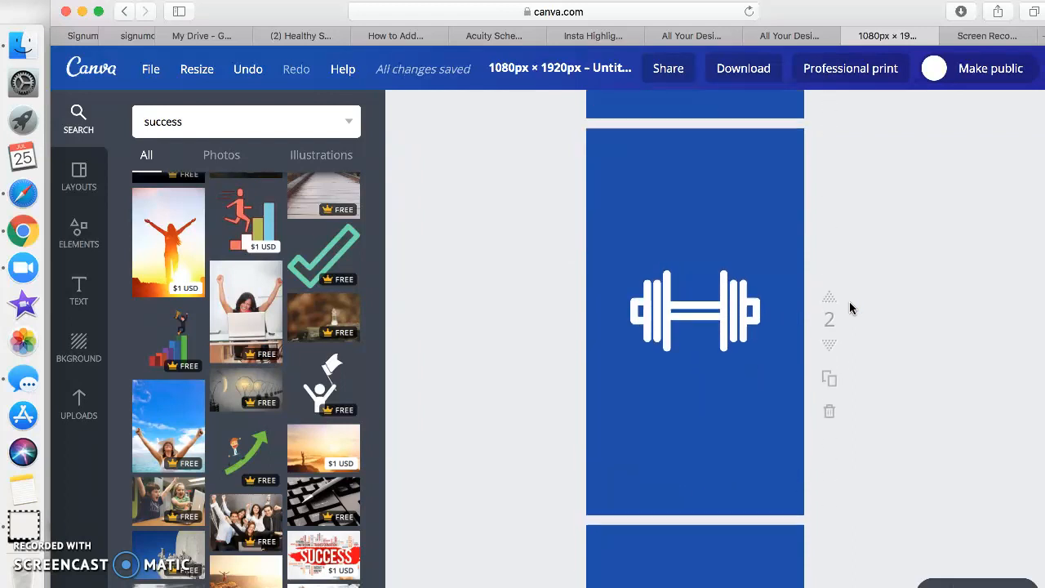
{"action": "scroll", "coordinate": [850, 307], "scroll_direction": "up", "scroll_amount": 4}
{"action": "scroll", "coordinate": [850, 308], "scroll_direction": "up", "scroll_amount": 4}
{"action": "scroll", "coordinate": [851, 308], "scroll_direction": "up", "scroll_amount": 3}
{"action": "scroll", "coordinate": [849, 301], "scroll_direction": "up", "scroll_amount": 2}
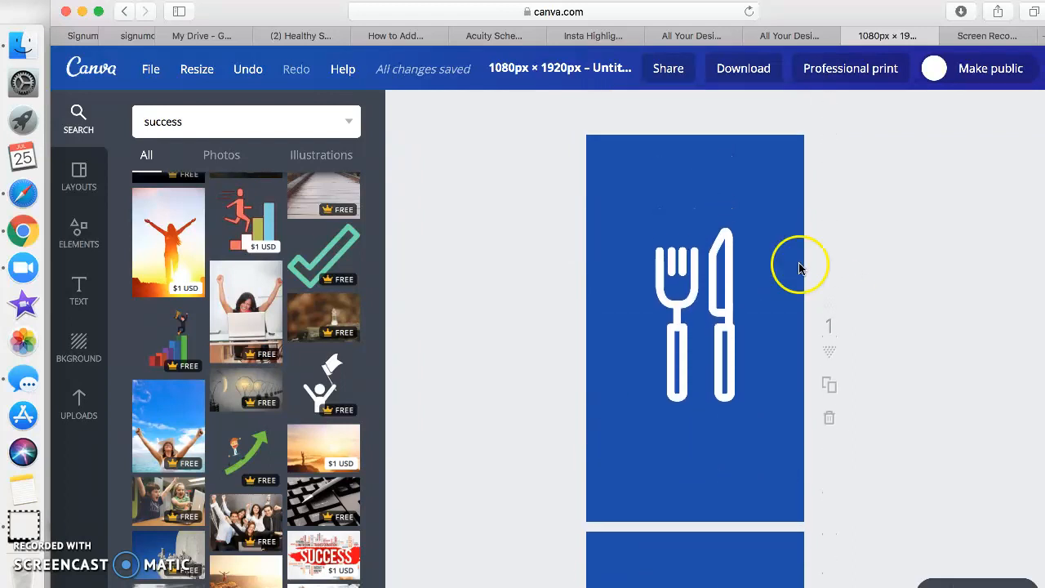
{"action": "left_click", "coordinate": [555, 68]}
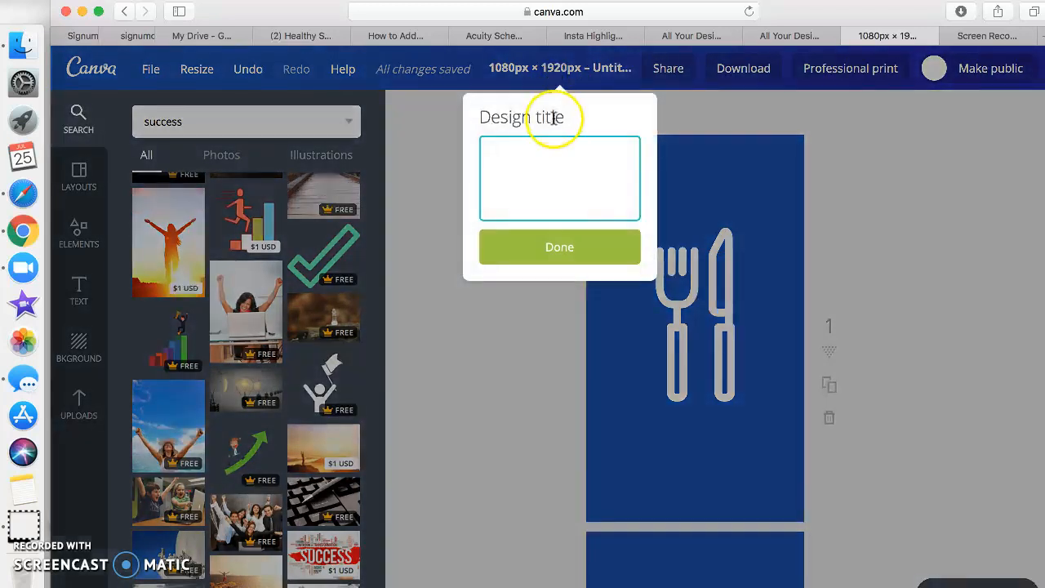
{"action": "left_click", "coordinate": [863, 168]}
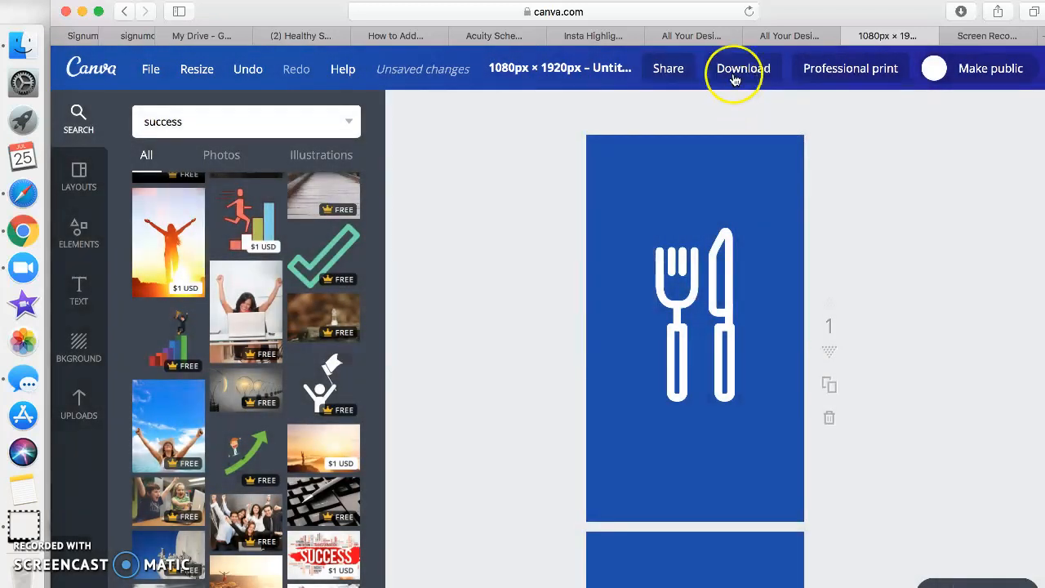